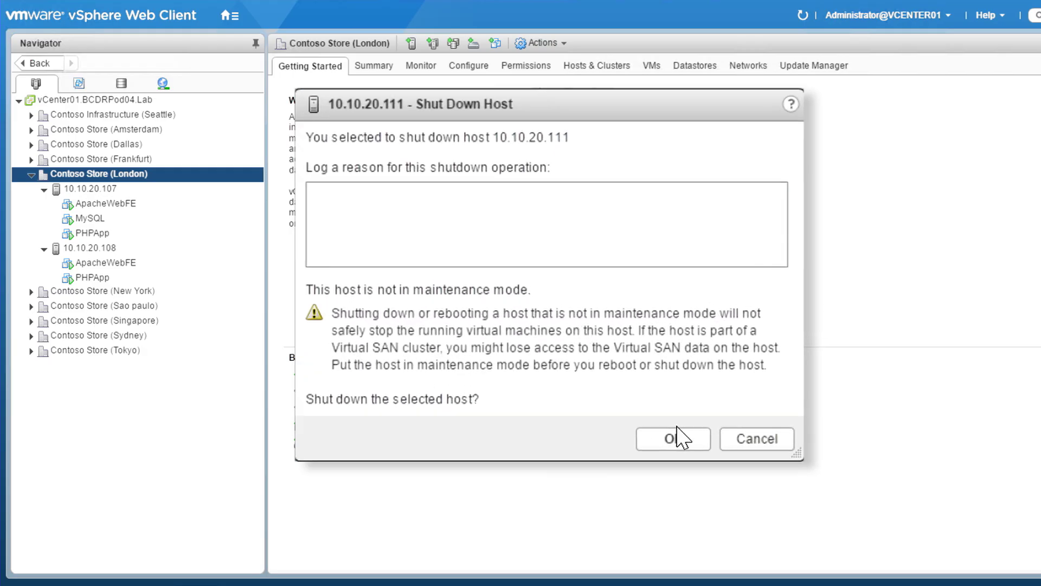
Step: Confirm the London host shutdown and set the failover to the latest app-consistent recovery point
click(675, 447)
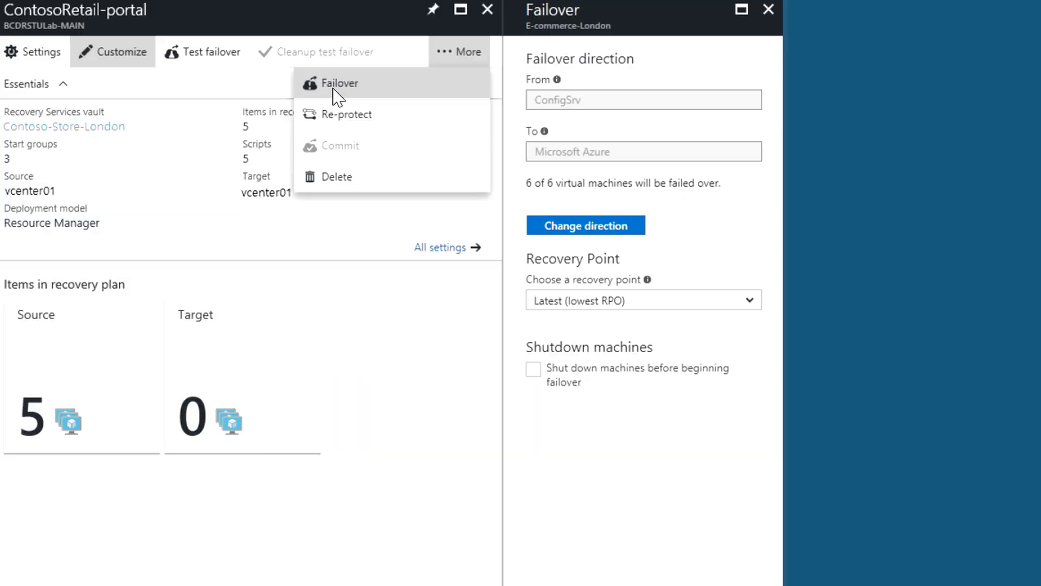
click(614, 301)
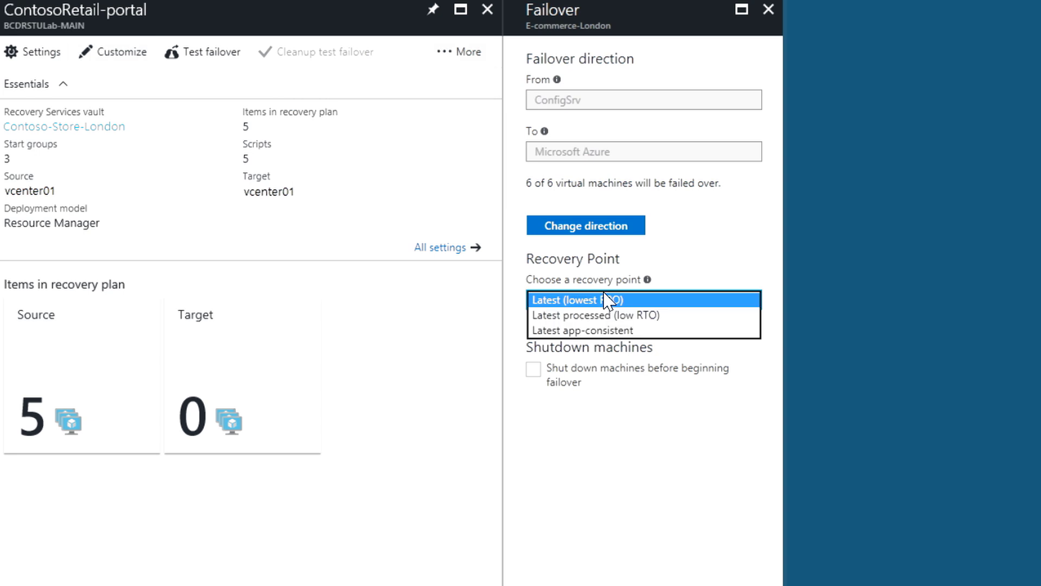
click(581, 331)
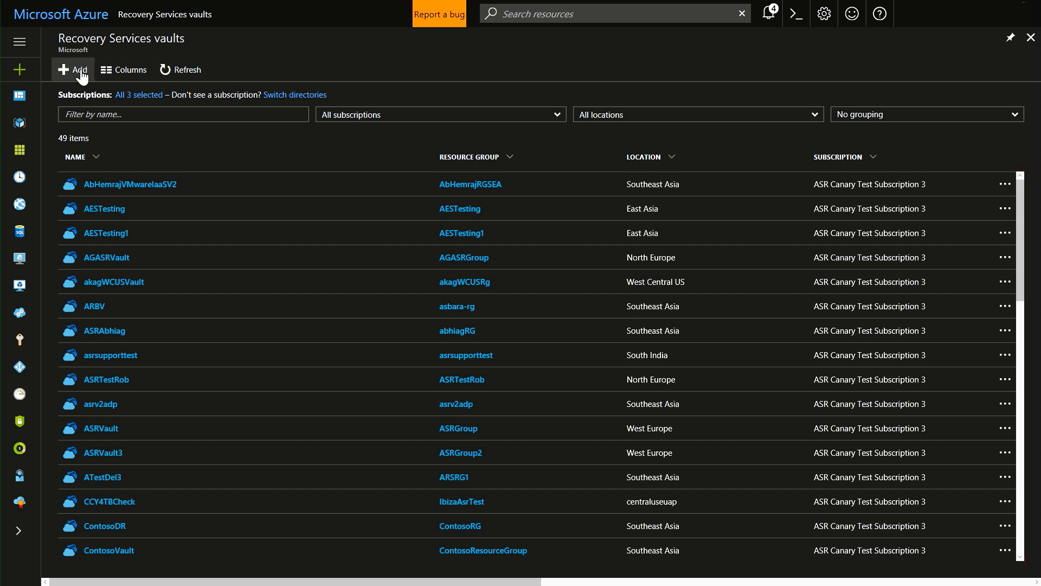
Step: Add a new Recovery Services vault from the vaults list
click(79, 71)
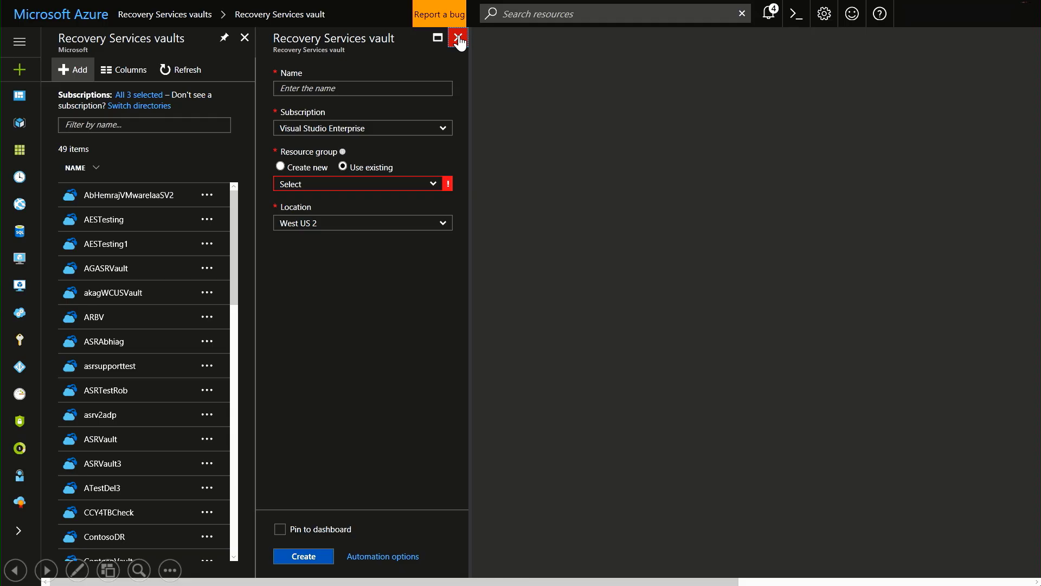
Step: Discard the new vault form and start Prepare Infrastructure in ContosoVault's Site Recovery
click(460, 41)
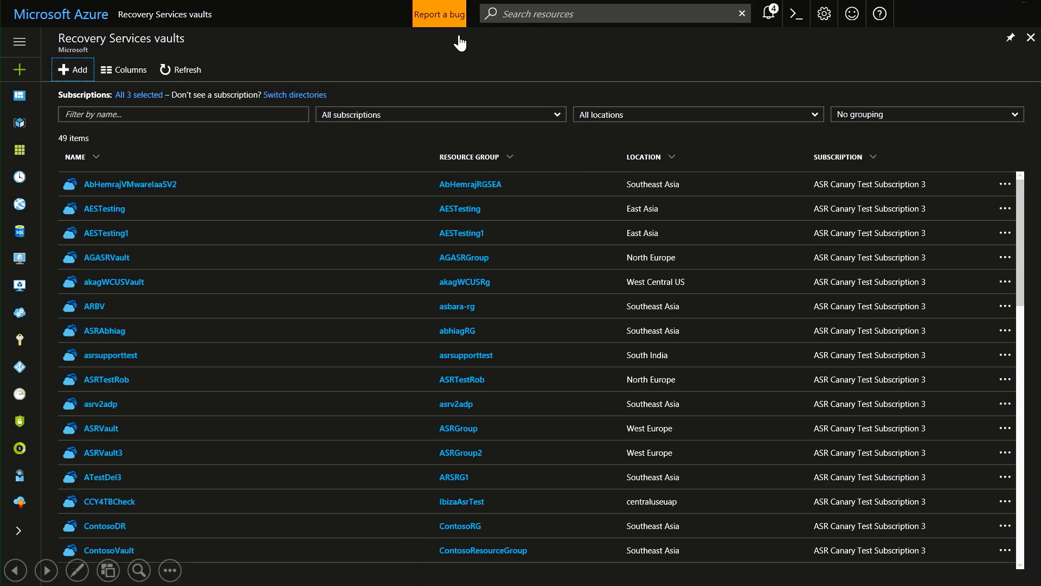
click(108, 551)
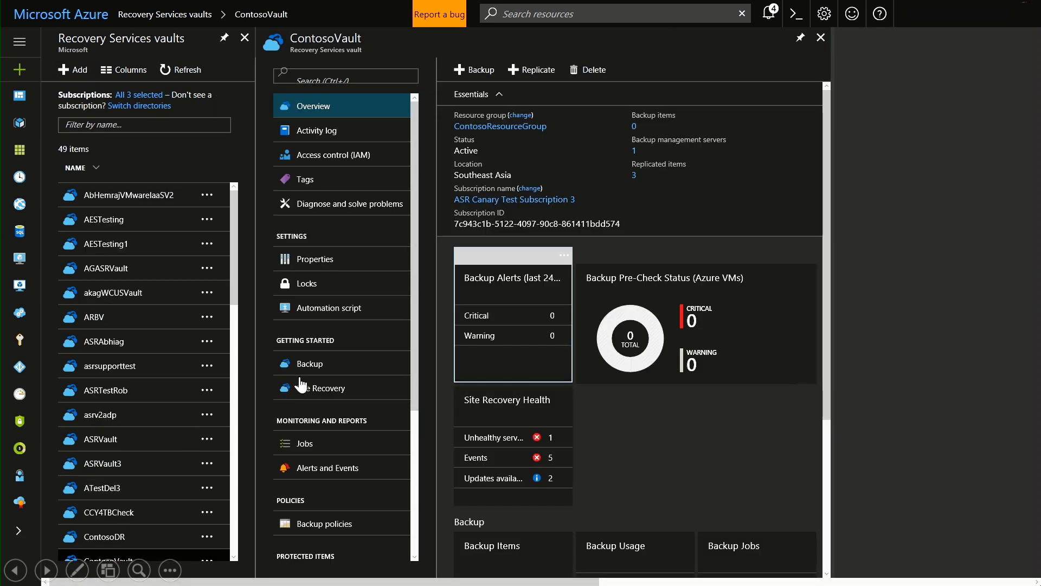
click(318, 389)
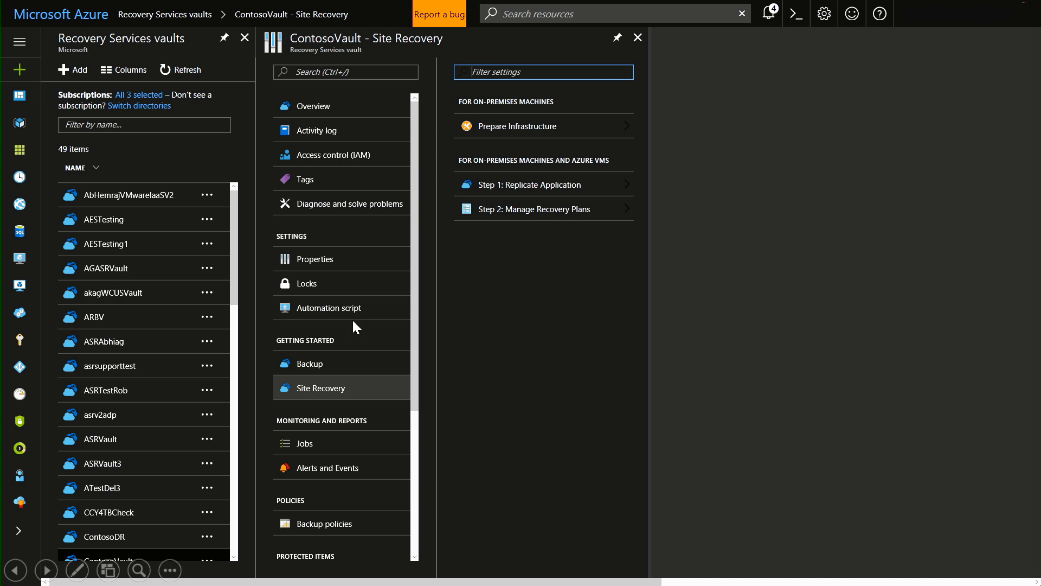
click(516, 128)
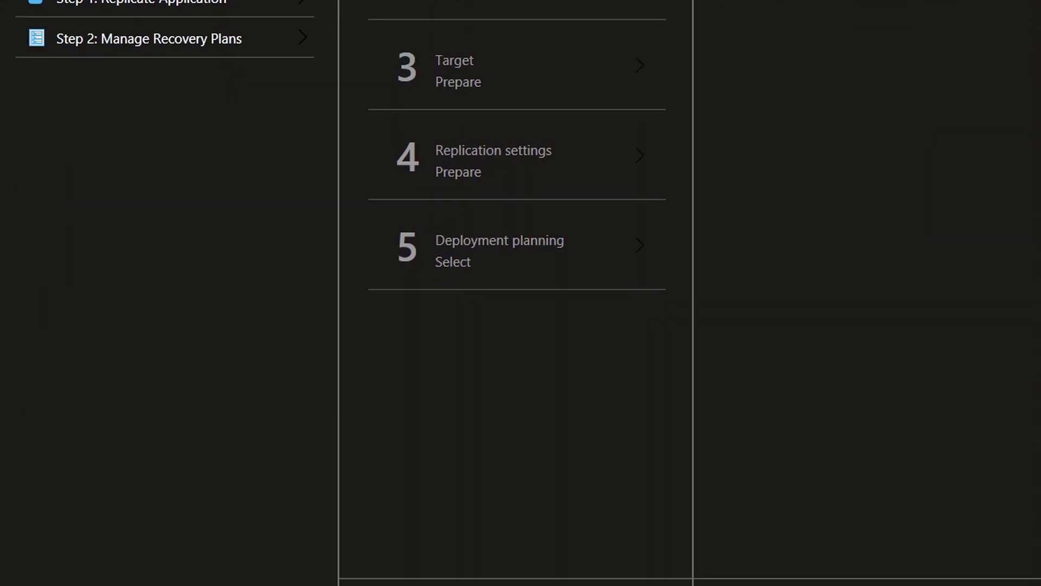
Step: Confirm the protection goal and add vCenter server ASRHOST9 with the vCenter host account to ContosoCS
click(758, 541)
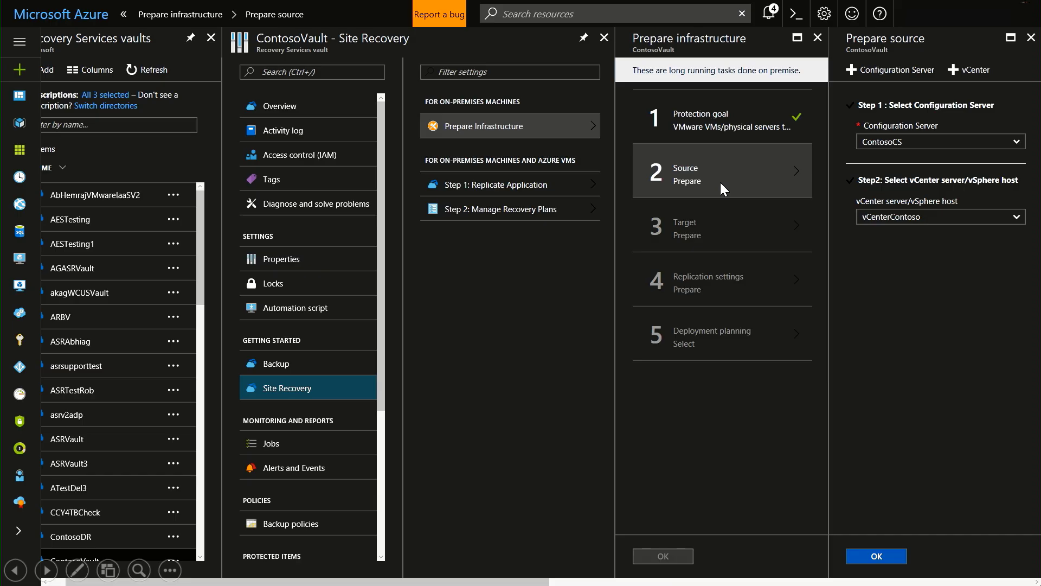
click(969, 69)
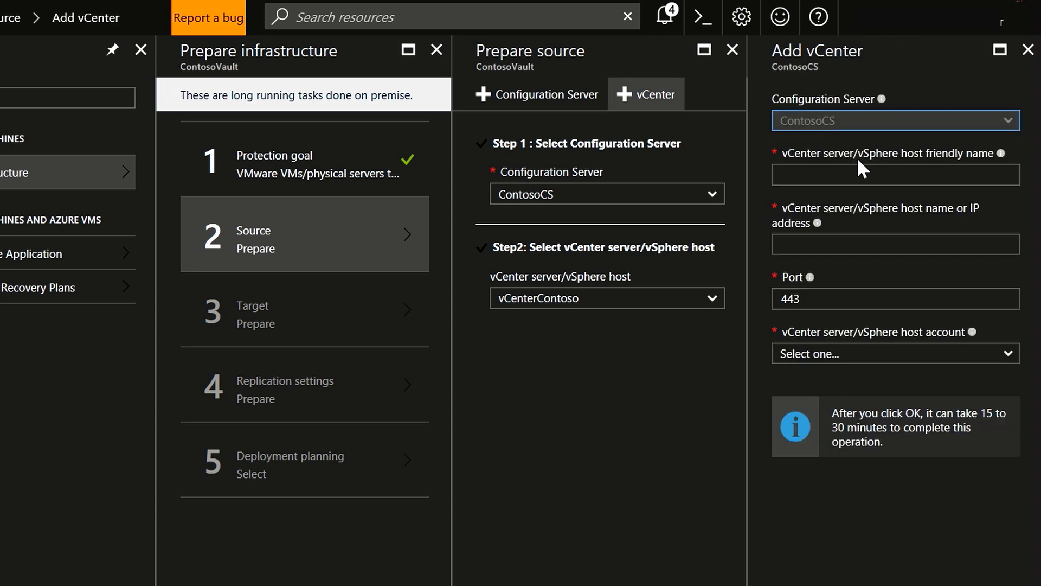
click(833, 178)
text(ASRHOST)
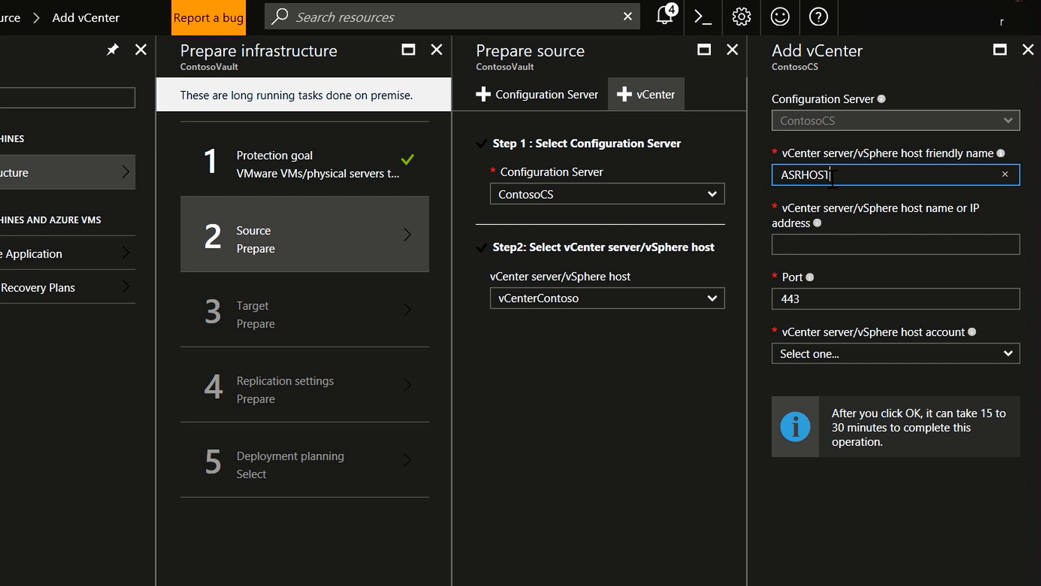
text(1)
key(Tab)
text(ASRH)
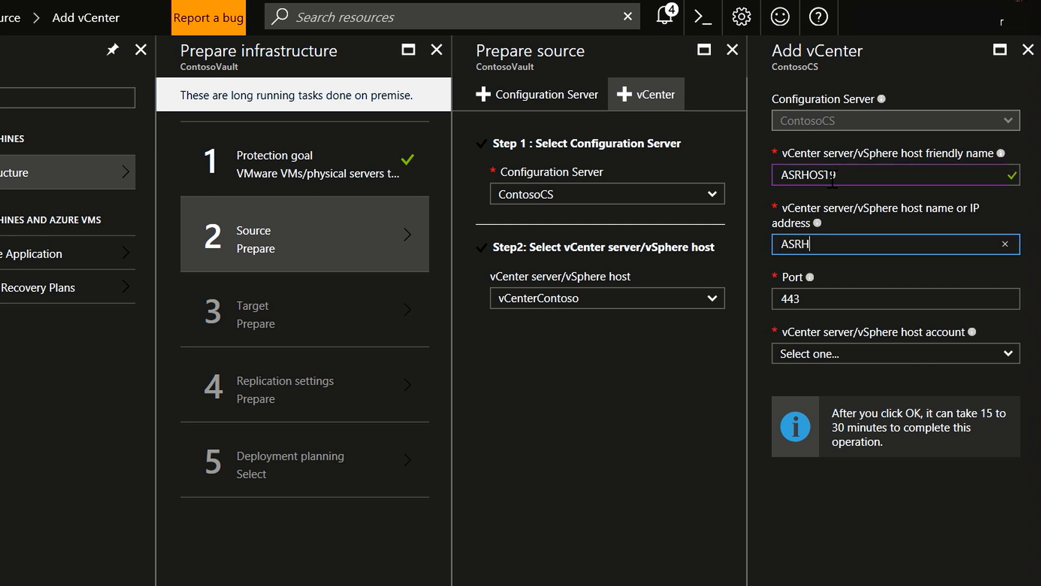
text(OST9)
key(Tab)
click(997, 351)
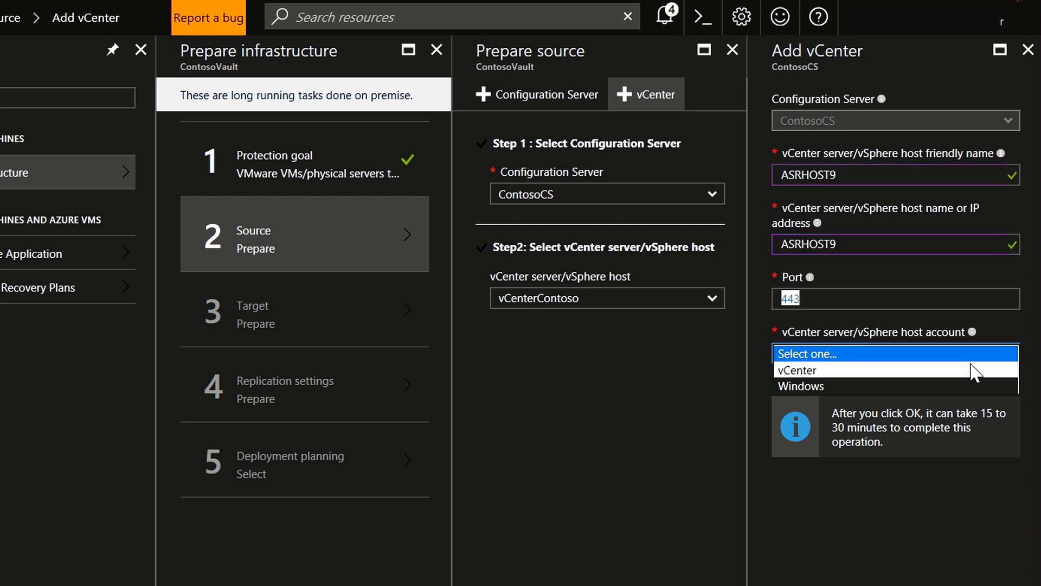
click(973, 371)
scroll(864, 440, down, 5)
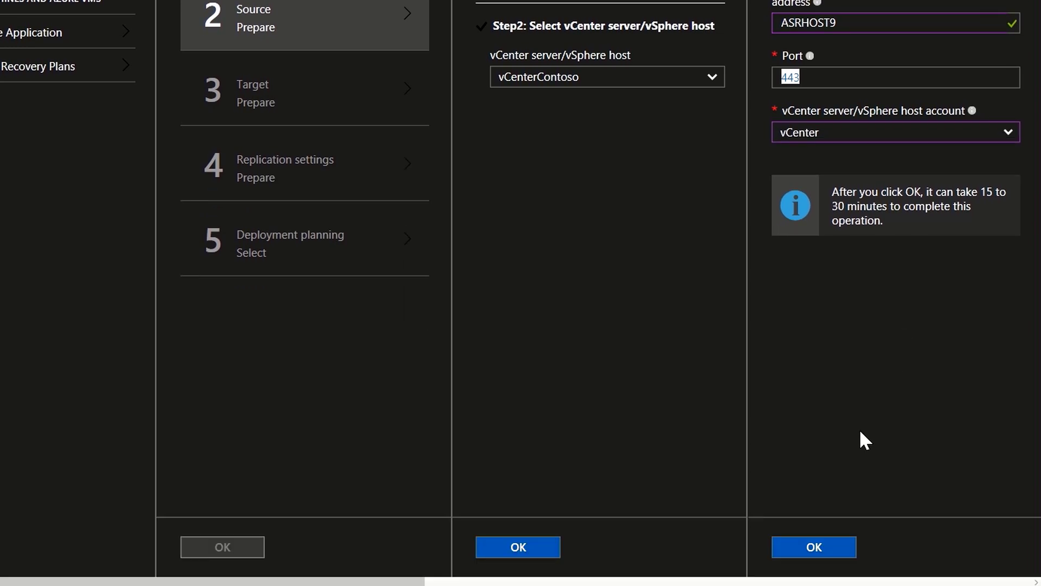
click(814, 547)
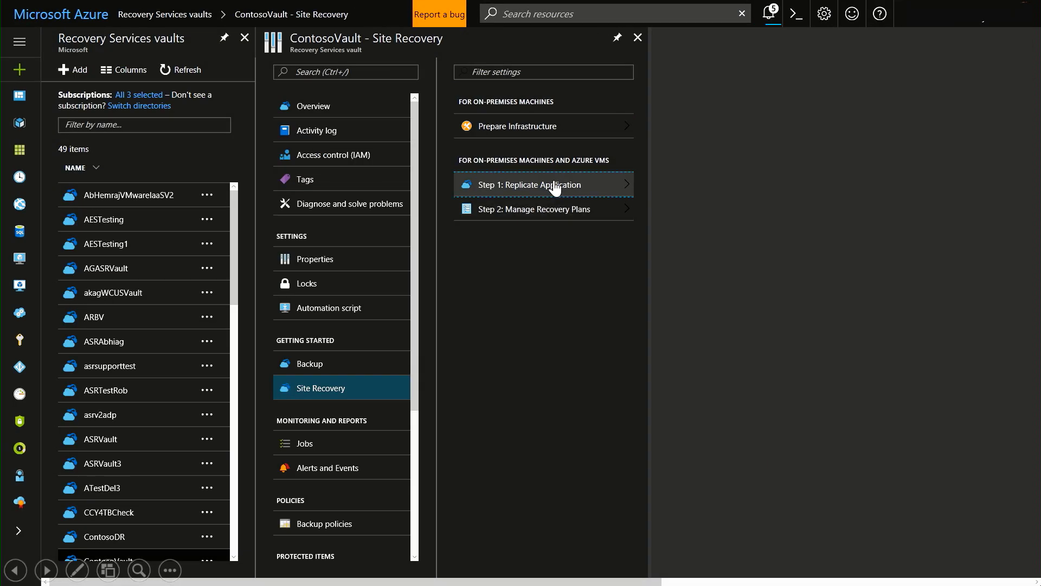
click(554, 187)
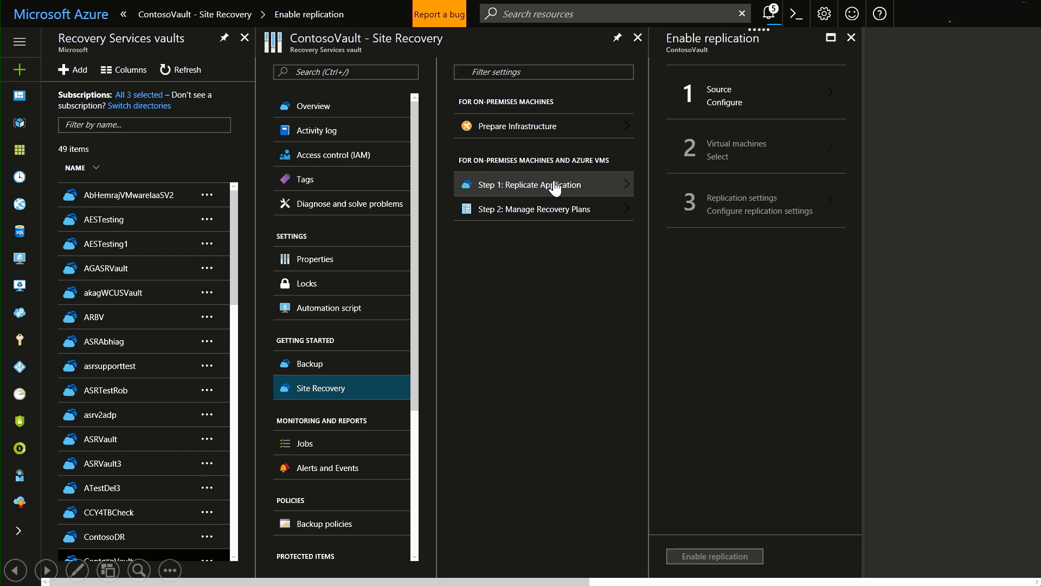
Step: Set the replication source to the ContosoCS inbuilt process server, then go to the vault's recovery plans
click(732, 97)
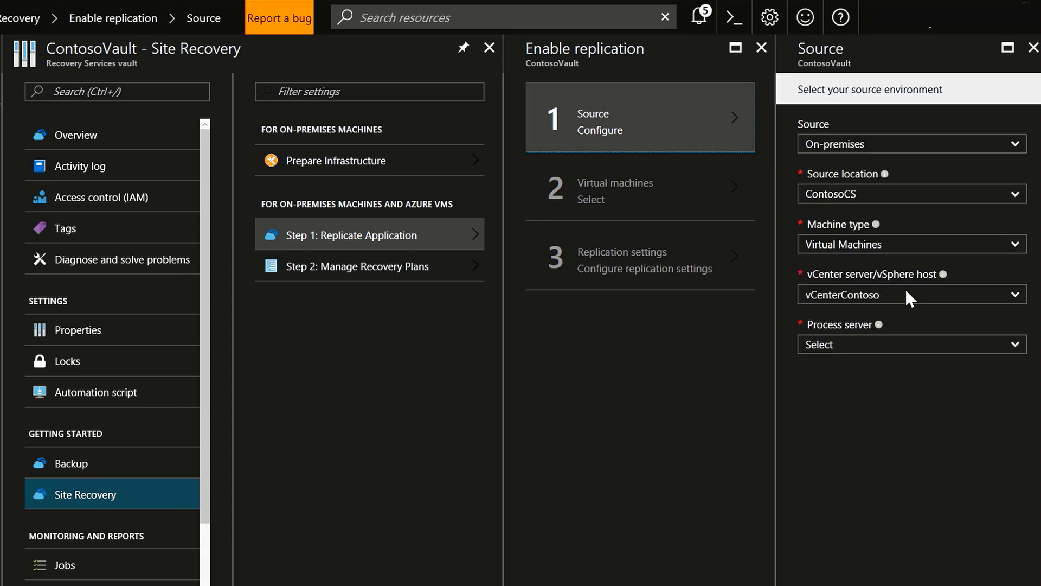
click(1018, 345)
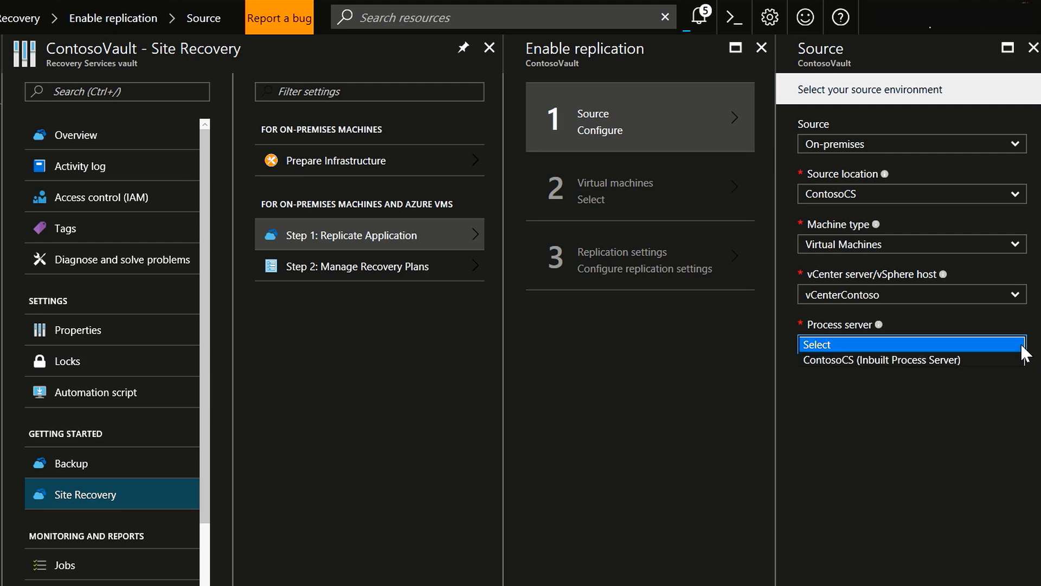
click(996, 361)
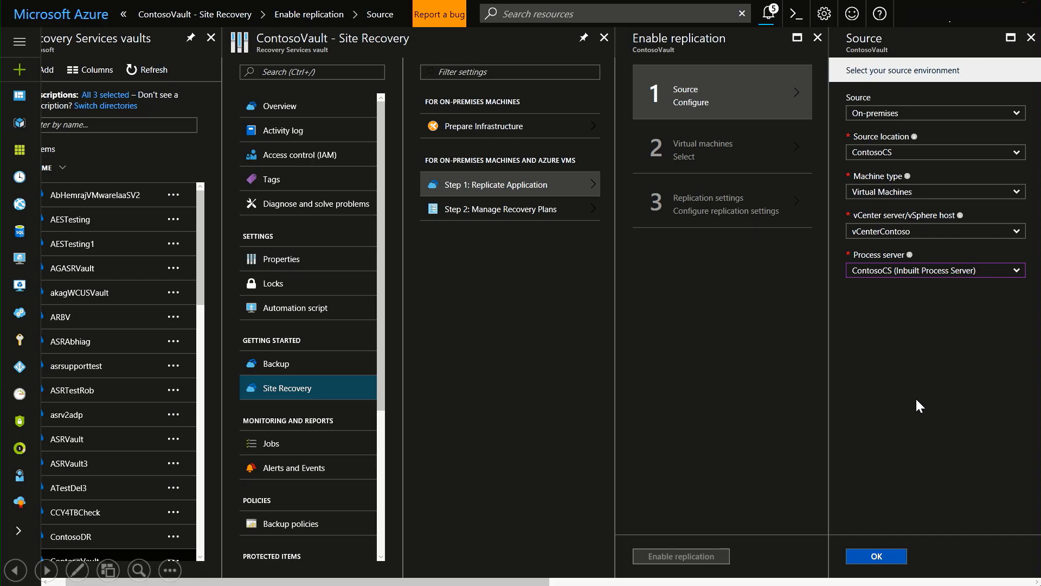
click(877, 558)
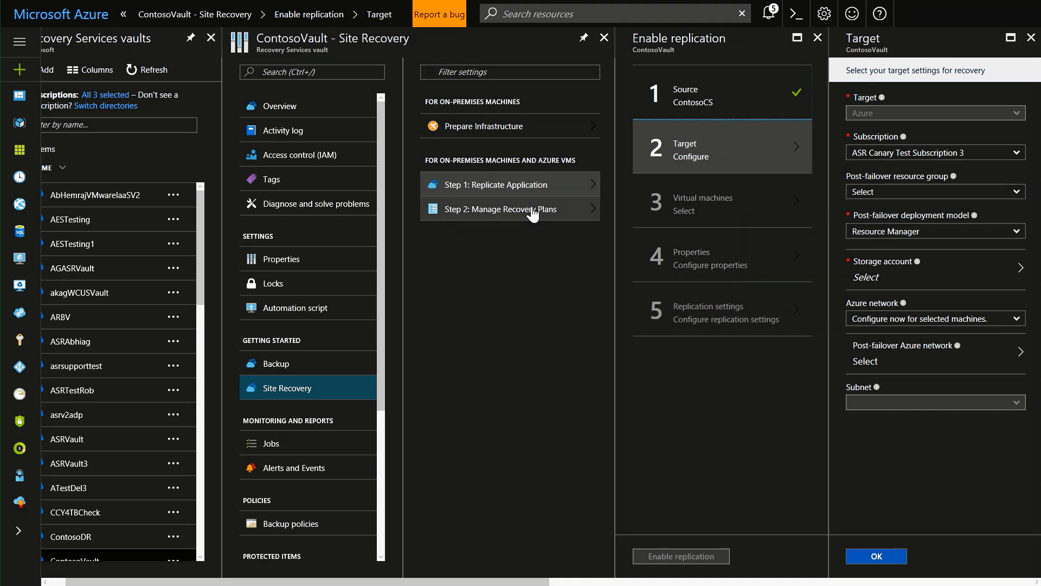
click(533, 210)
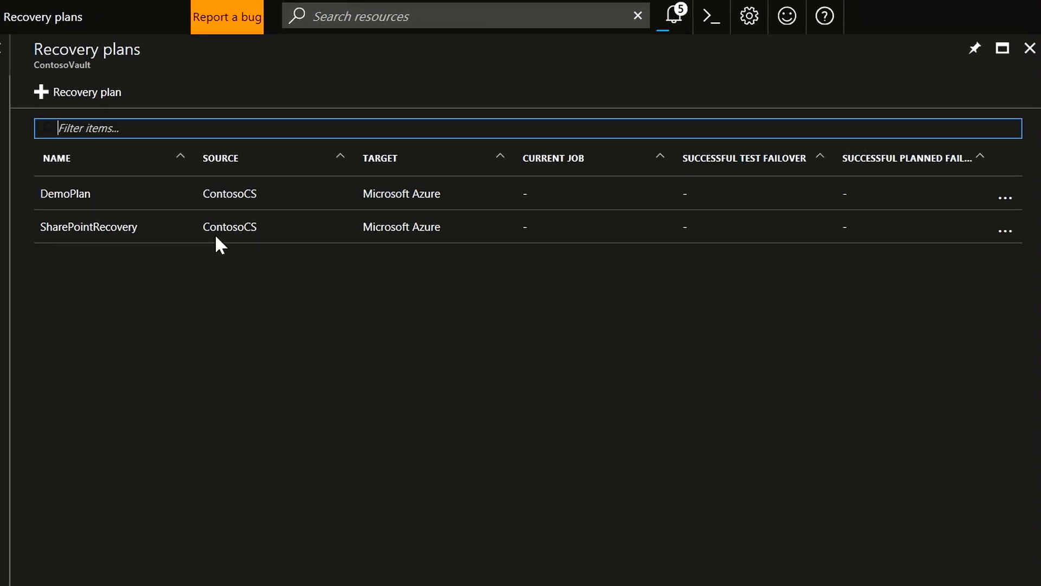
Step: Customize the SharePointRecovery recovery plan from its row actions
click(1006, 232)
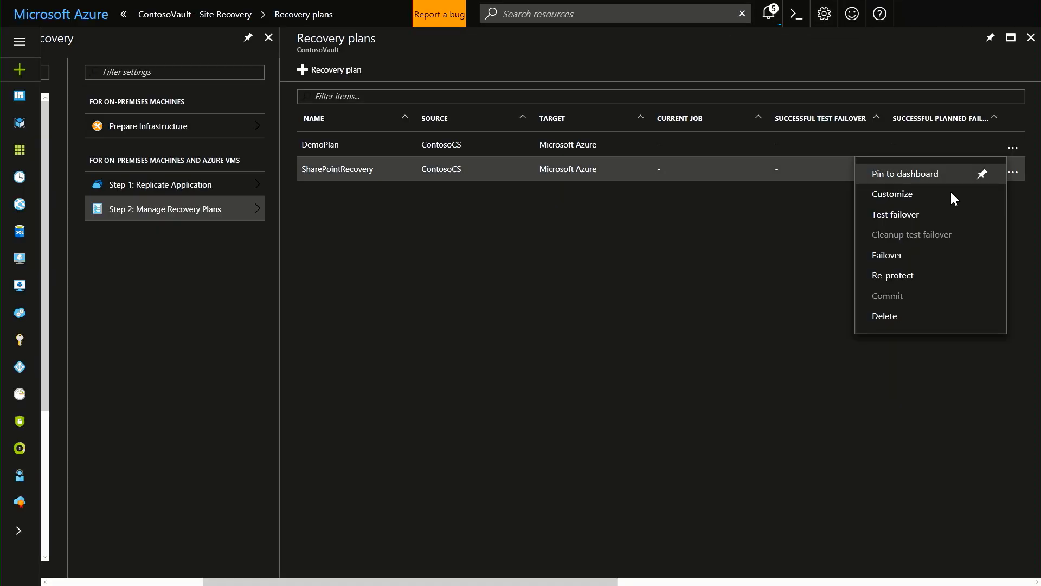
click(916, 201)
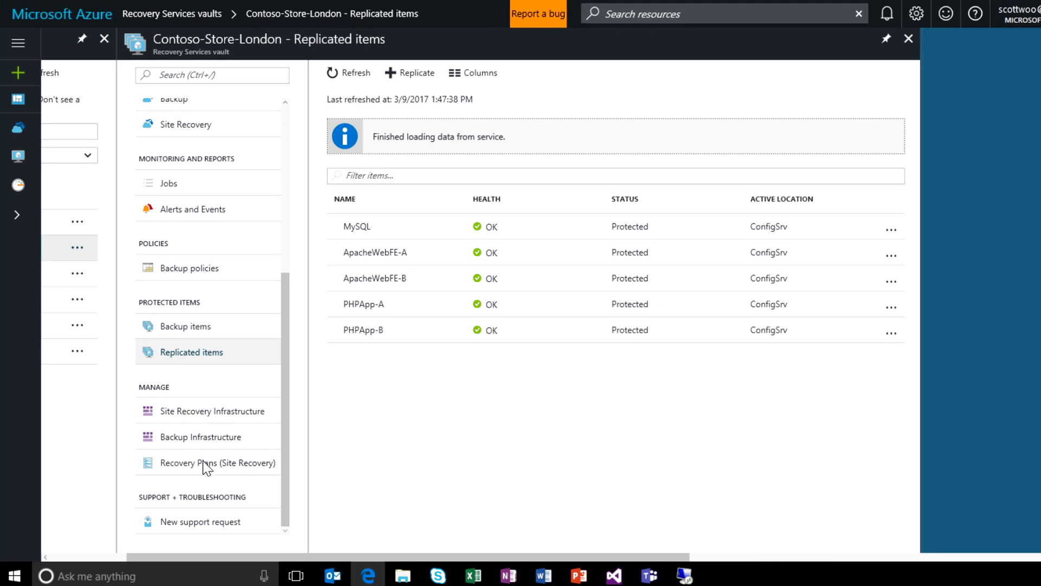
Step: Show the Contoso-Store-London vault's recovery plans
click(203, 462)
Step: Customize the Contoso-Store-London plan and expand the post-step scripts of Groups 1 and 4
click(316, 159)
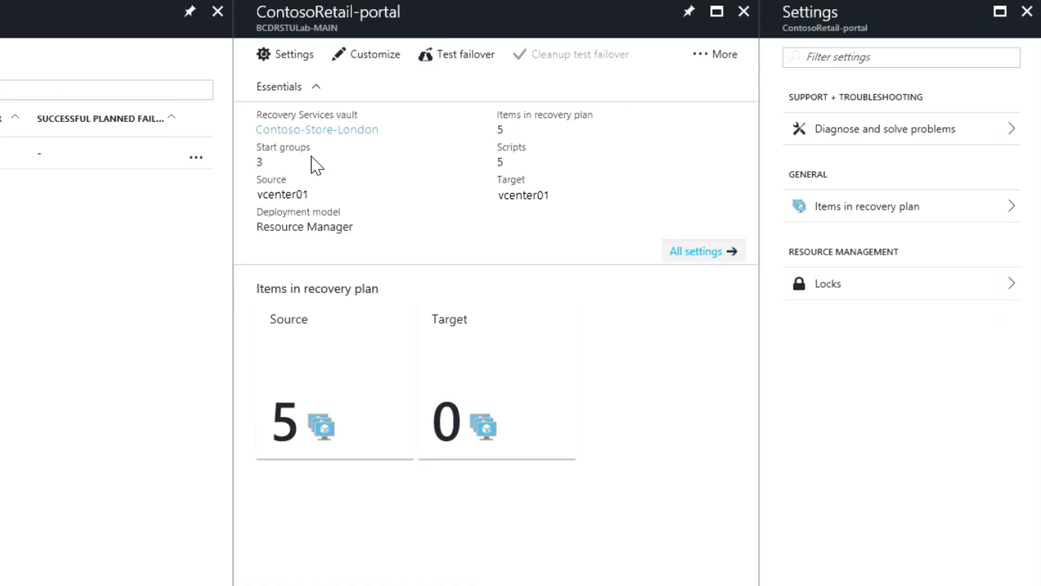
click(360, 58)
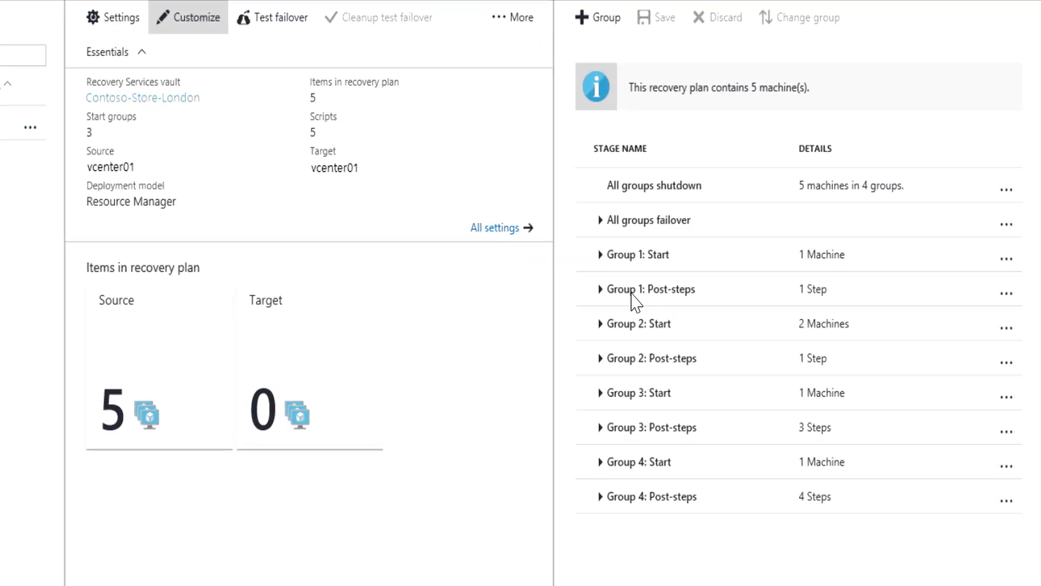
click(600, 290)
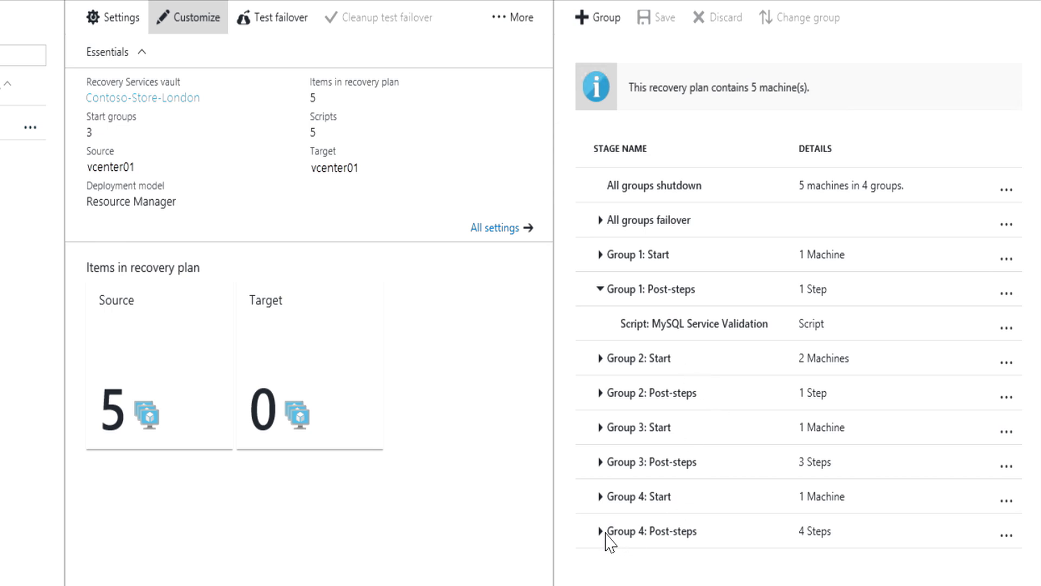
click(602, 533)
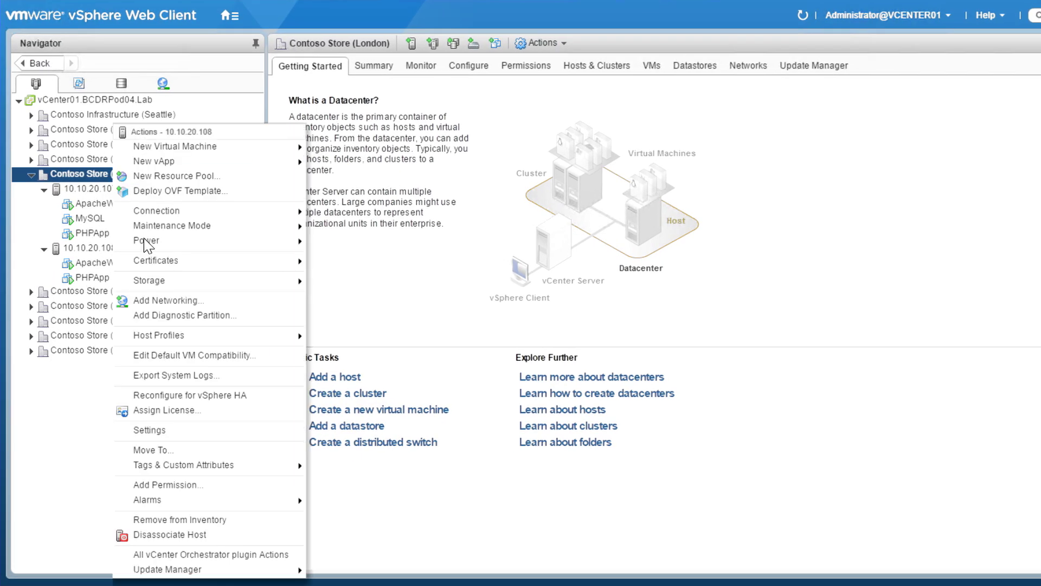
mouse_move(146, 240)
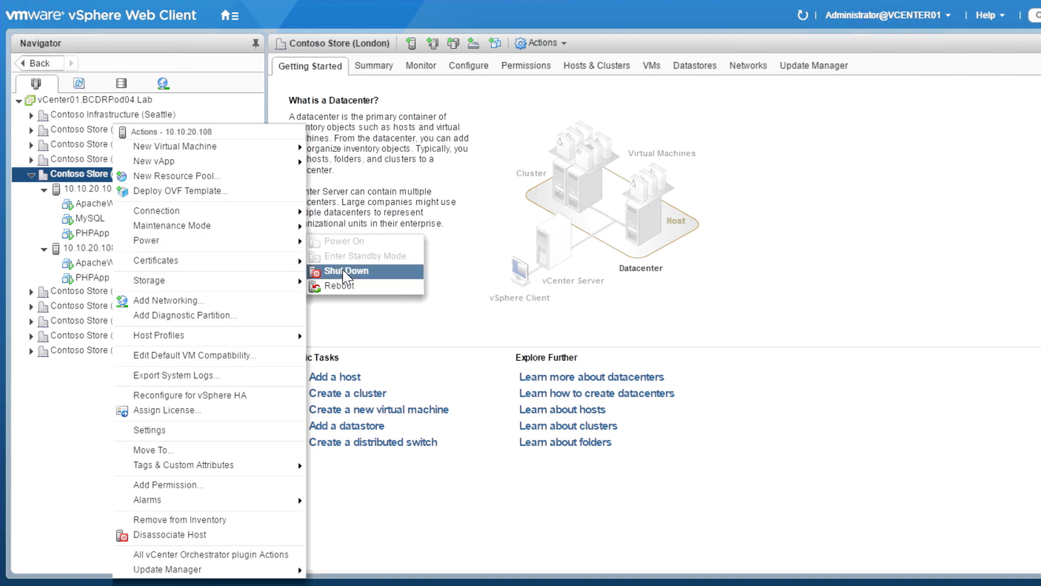
Step: Shut down the Contoso Store (London) host and confirm the shutdown
click(344, 273)
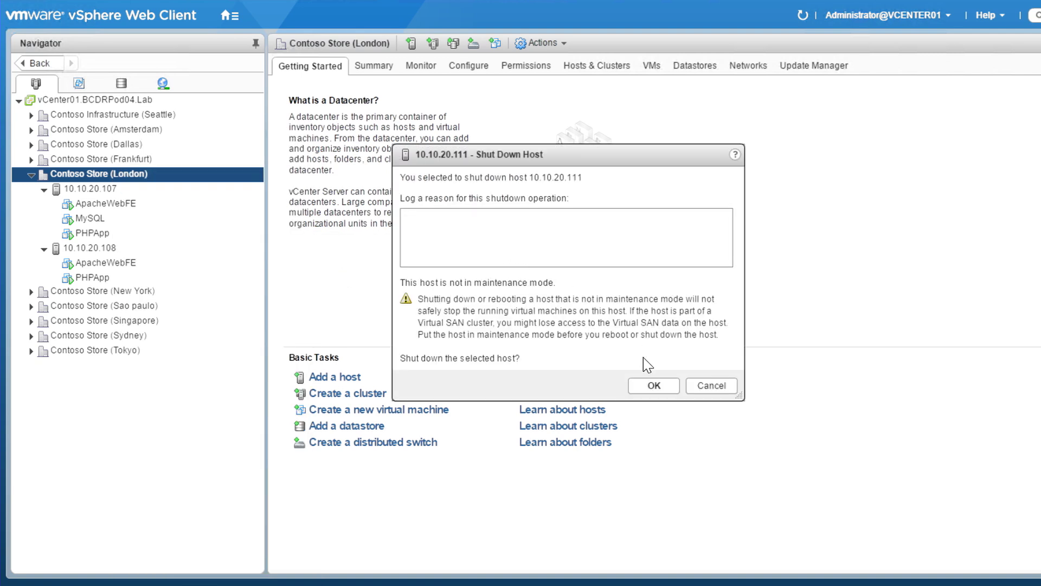
click(656, 387)
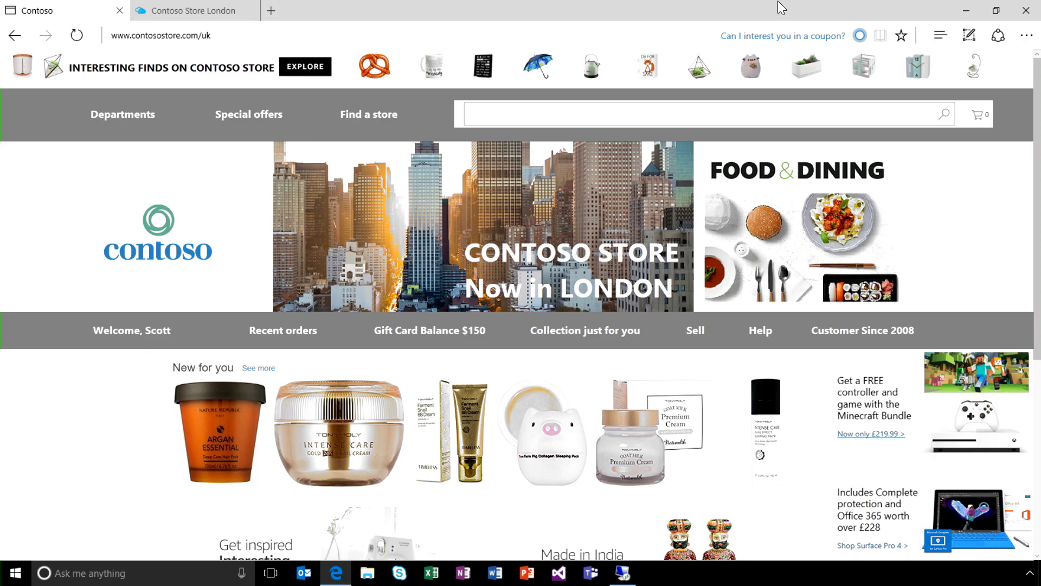
Step: Reload contosostore.com/uk to confirm it is unreachable, then return to the Azure portal
click(78, 36)
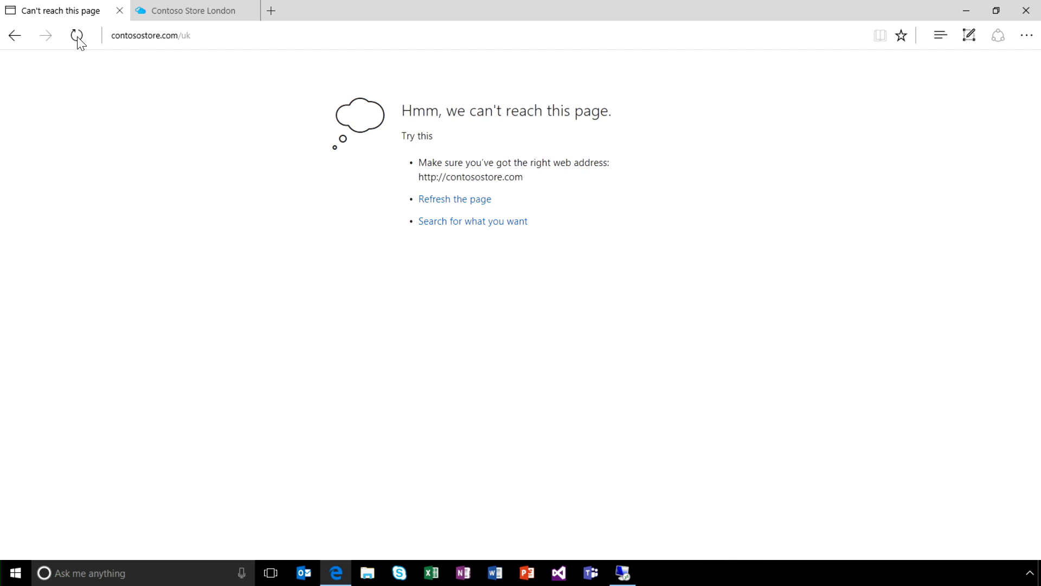
click(171, 11)
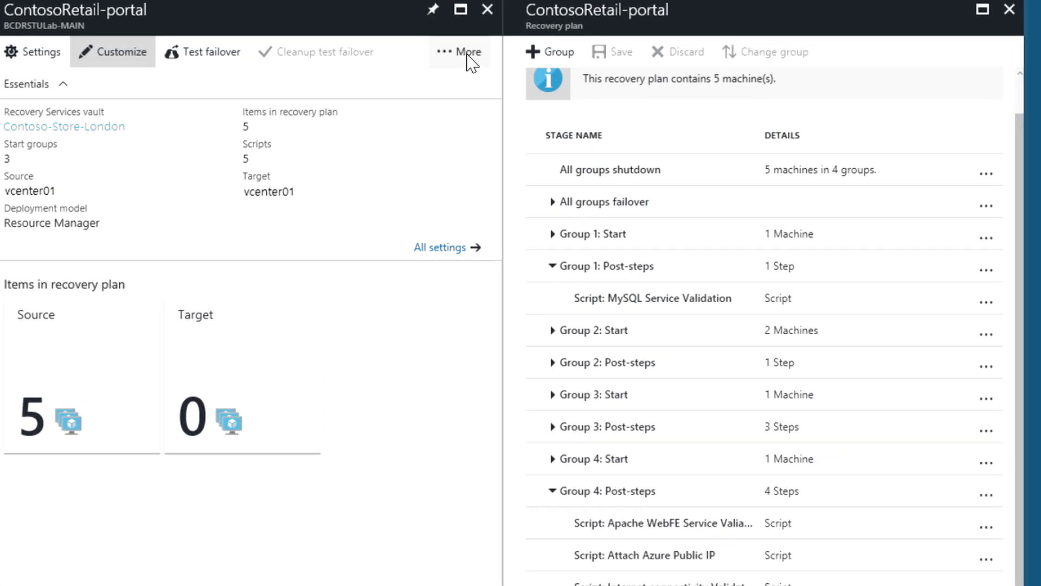
Step: Start failover of Contoso-Store-London using the Latest app-consistent recovery point and view the job
click(467, 51)
click(339, 83)
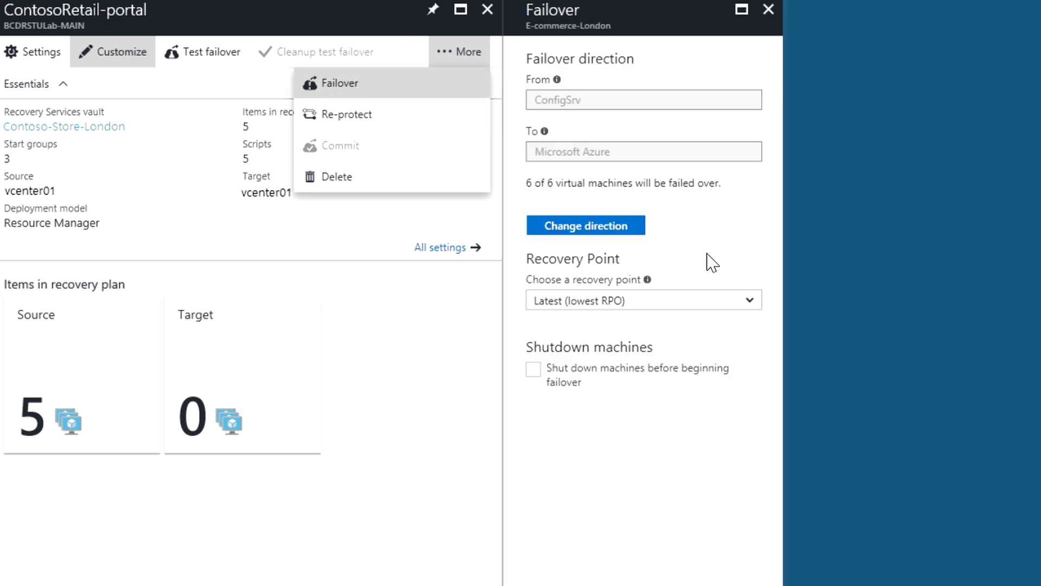
click(612, 299)
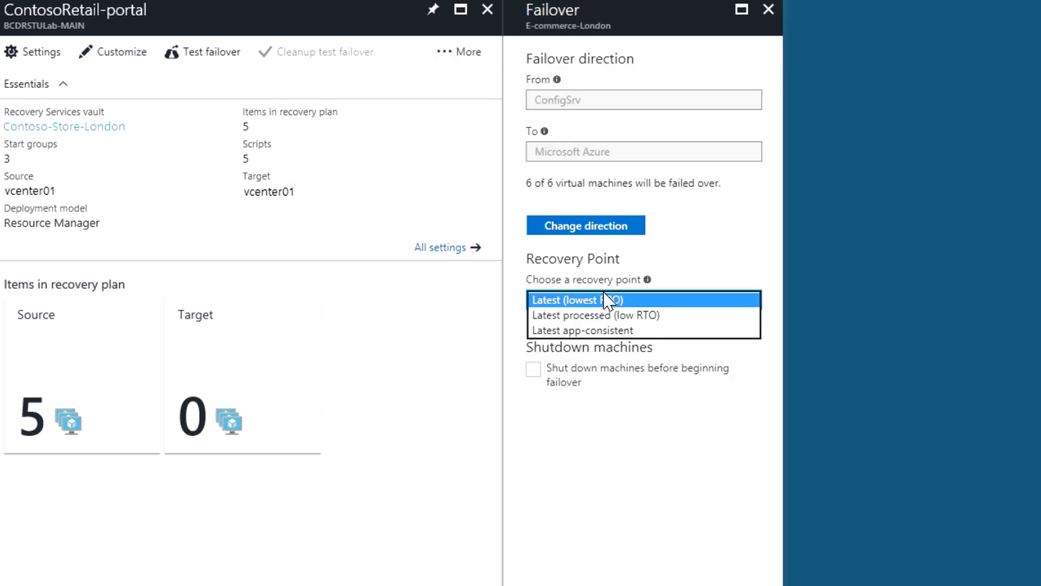
click(581, 330)
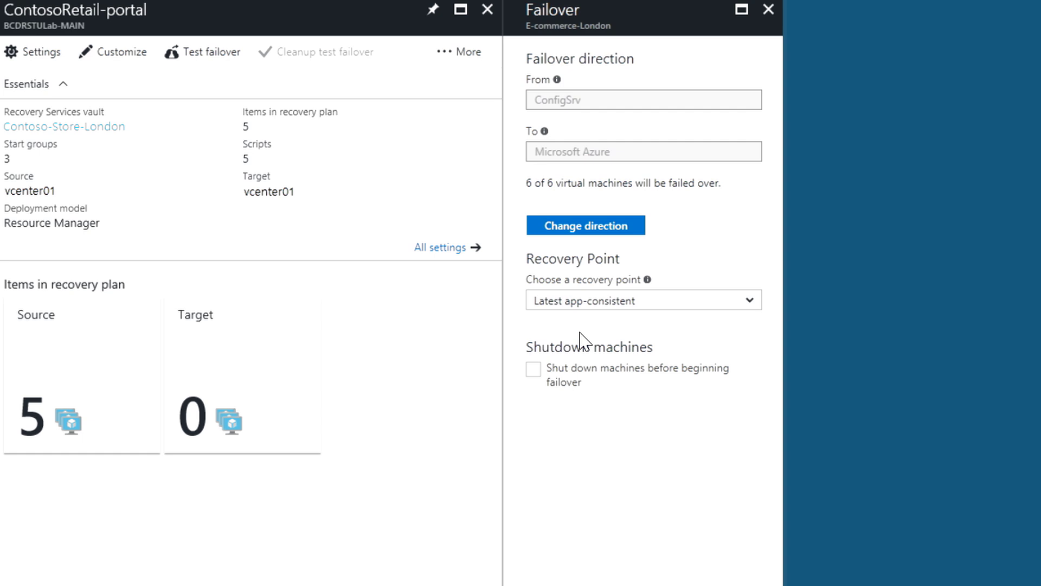
scroll(581, 338, down, 2)
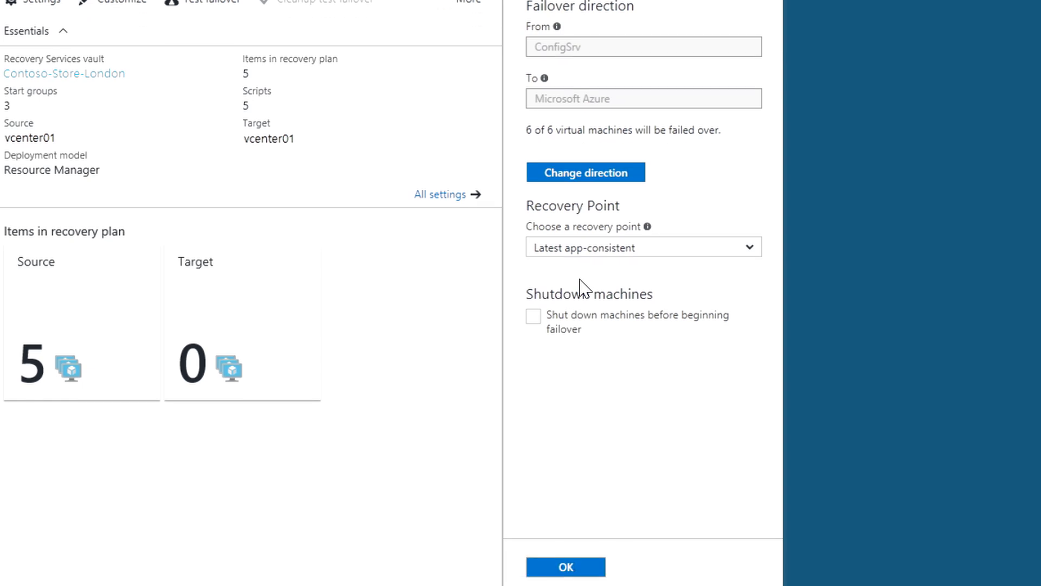
click(566, 559)
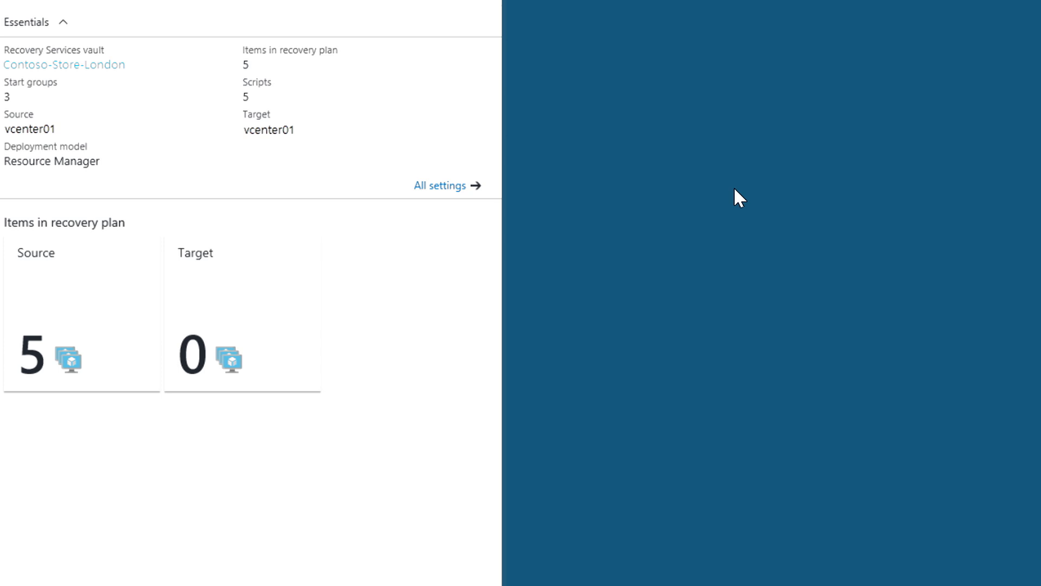
click(810, 66)
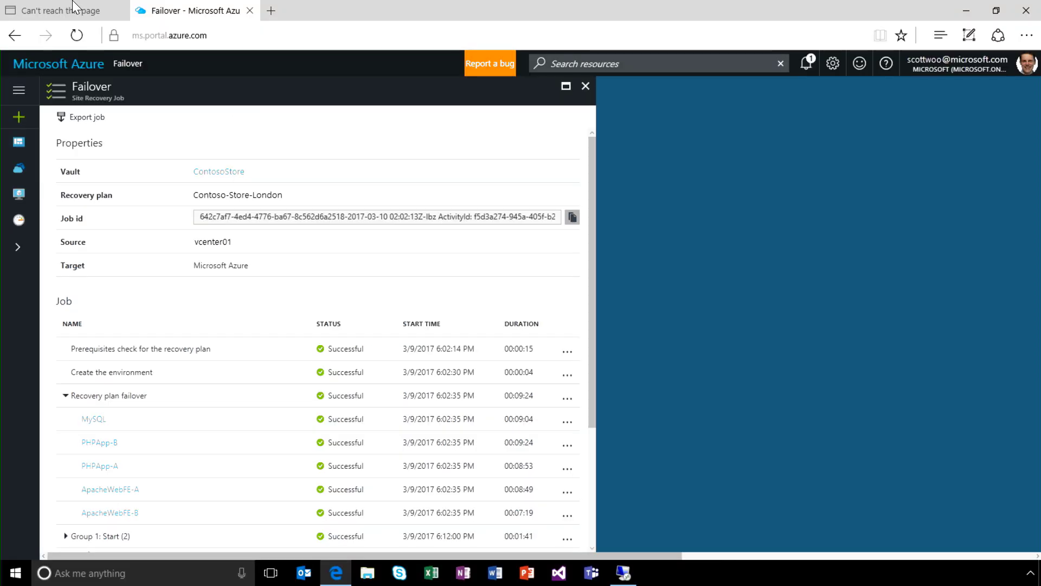
Step: Refresh the unreachable Contoso Store UK page so the 'Now in London' home page loads
click(75, 11)
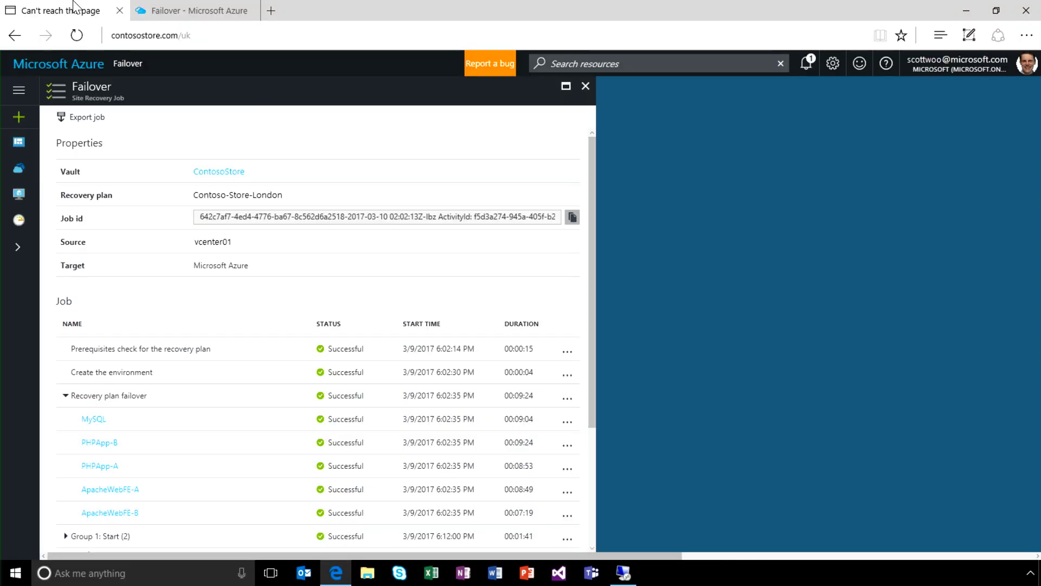
click(76, 36)
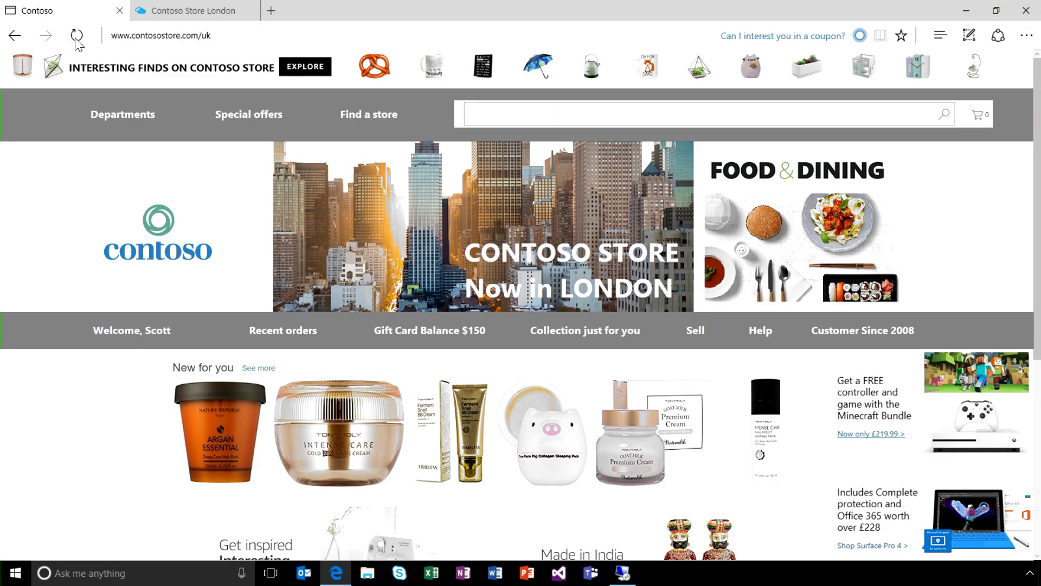